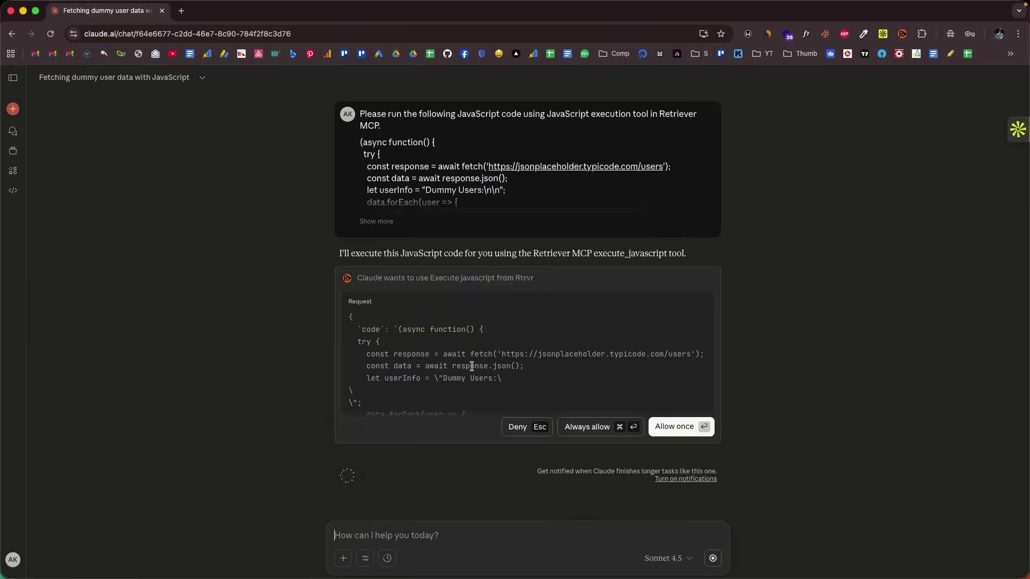
Approve Claude's request to run the pasted JavaScript through Retriever's execute_javascript tool
{"action": "key", "text": "Return"}
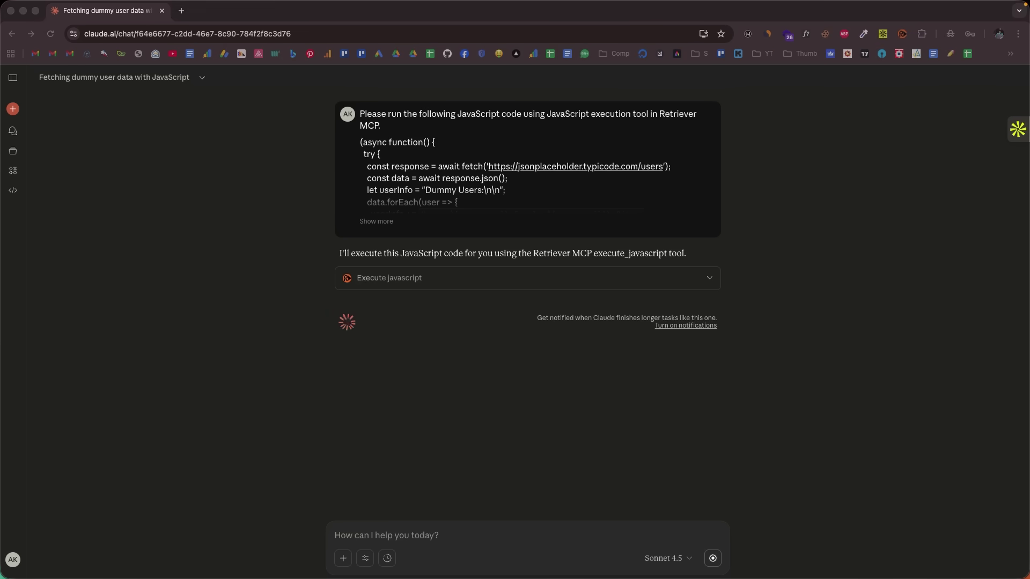
Once the JavaScript run finishes, highlight the first dummy user in the returned results
{"action": "left_click_drag", "start_coordinate": [388, 117], "coordinate": [563, 175]}
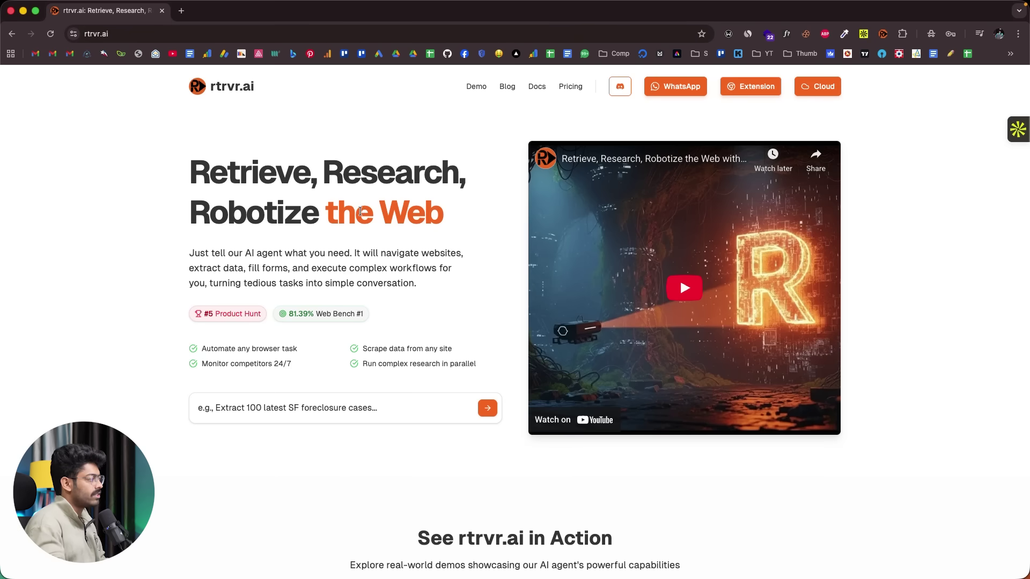
{"action": "scroll", "coordinate": [316, 252], "scroll_direction": "down", "scroll_amount": 6}
{"action": "scroll", "coordinate": [310, 272], "scroll_direction": "down", "scroll_amount": 15}
{"action": "scroll", "coordinate": [311, 272], "scroll_direction": "up", "scroll_amount": 13}
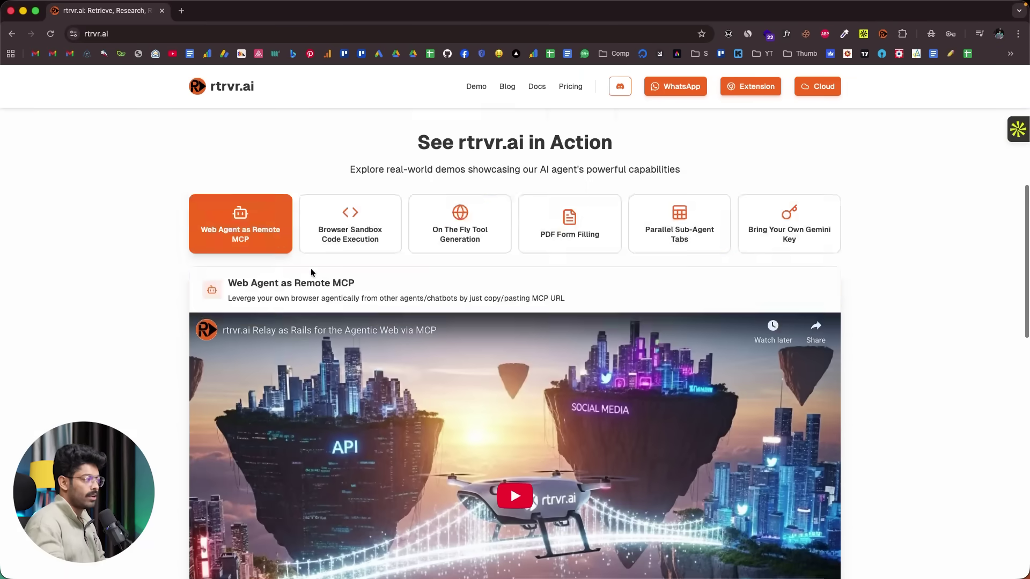
{"action": "scroll", "coordinate": [311, 273], "scroll_direction": "up", "scroll_amount": 8}
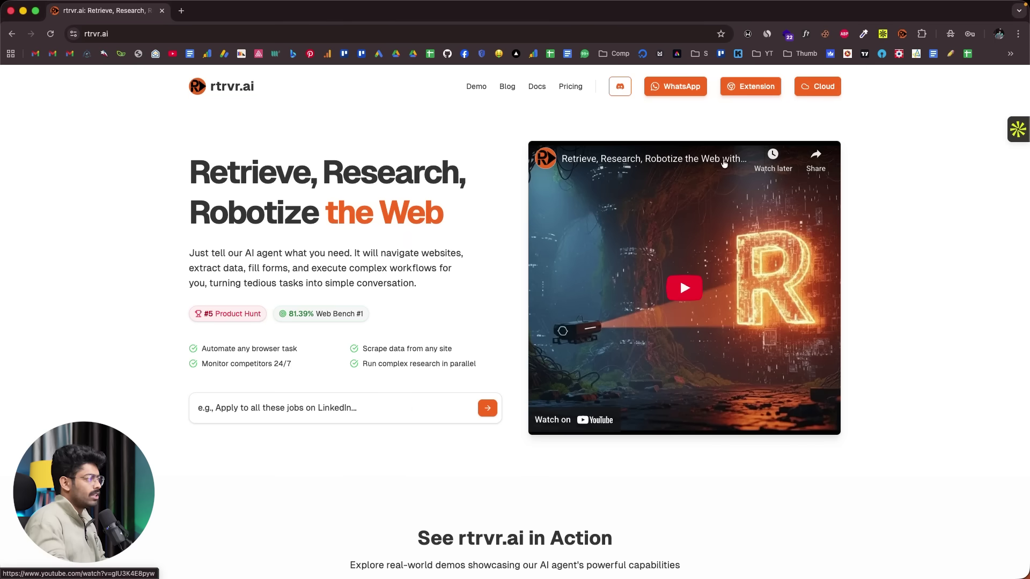
Check the rtrvr.ai extension's Web Store listing, then open its agent side panel on the homepage
{"action": "left_click", "coordinate": [753, 87]}
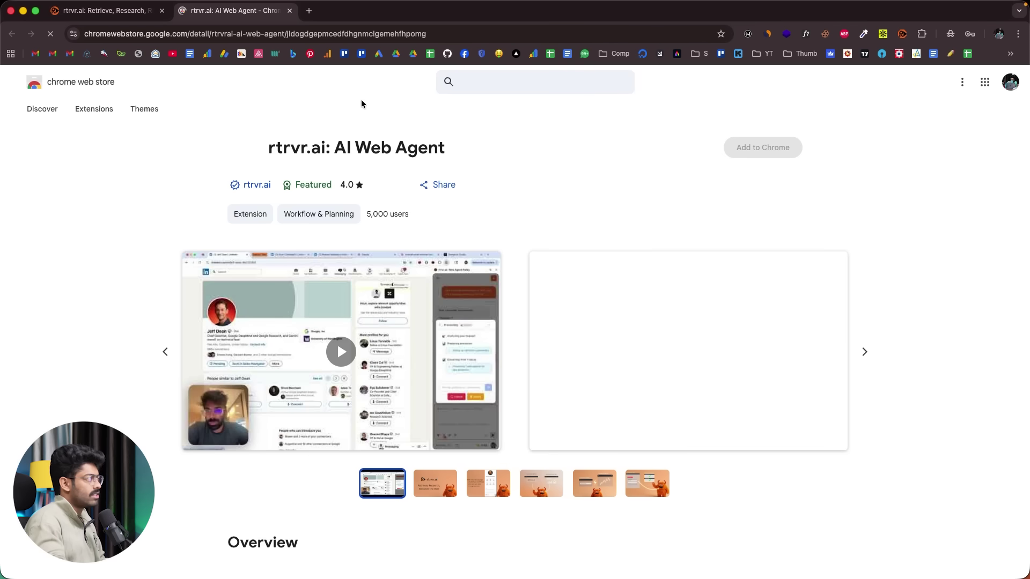
{"action": "left_click_drag", "start_coordinate": [270, 154], "coordinate": [444, 153]}
{"action": "left_click", "coordinate": [389, 134]}
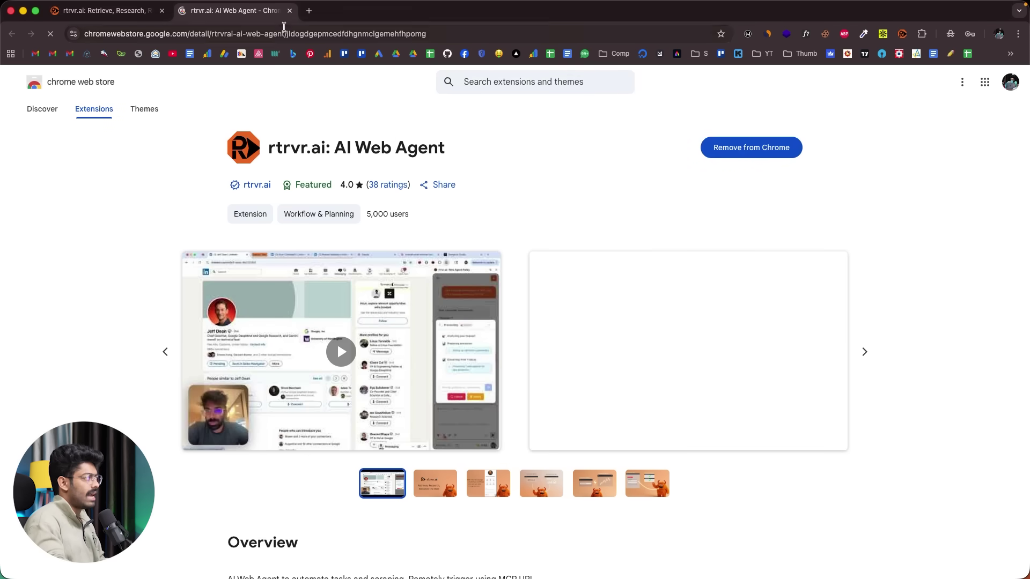
{"action": "left_click", "coordinate": [290, 11]}
{"action": "key", "text": "super+e"}
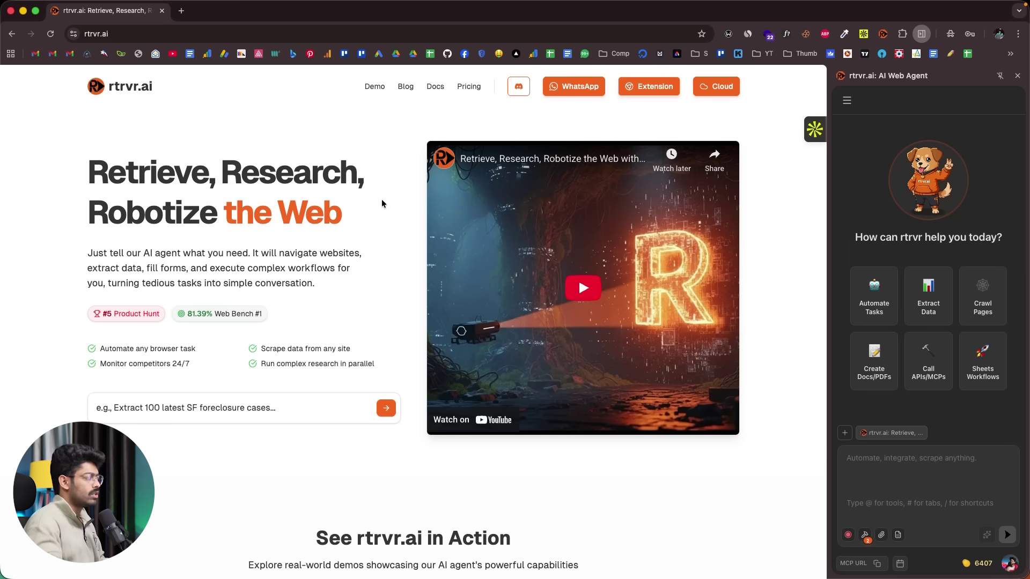
Preview and dismiss the WhatsApp linking prompt, ending on the Cloud dashboard's Agent chat
{"action": "left_click", "coordinate": [716, 86]}
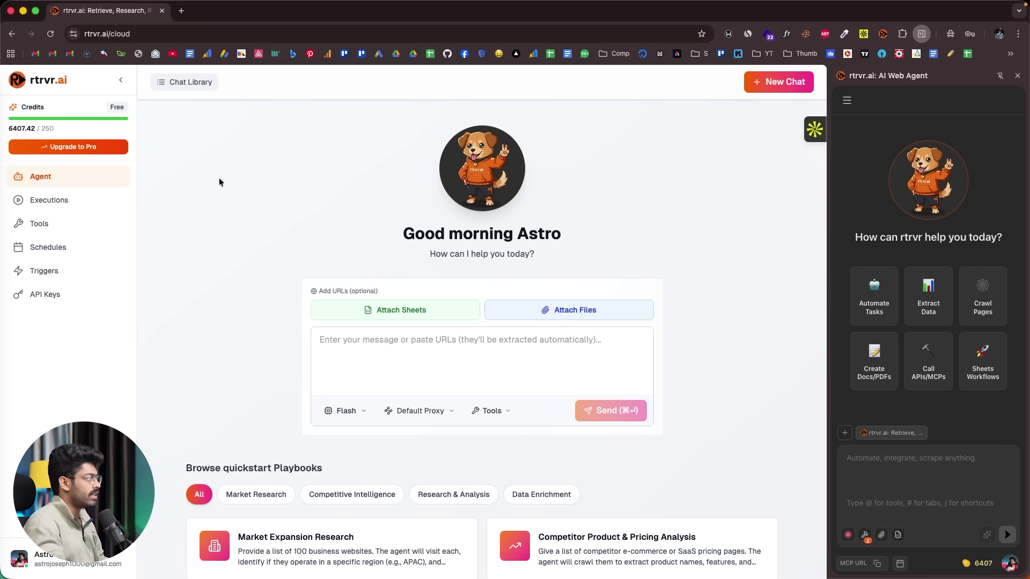
{"action": "left_click", "coordinate": [11, 34]}
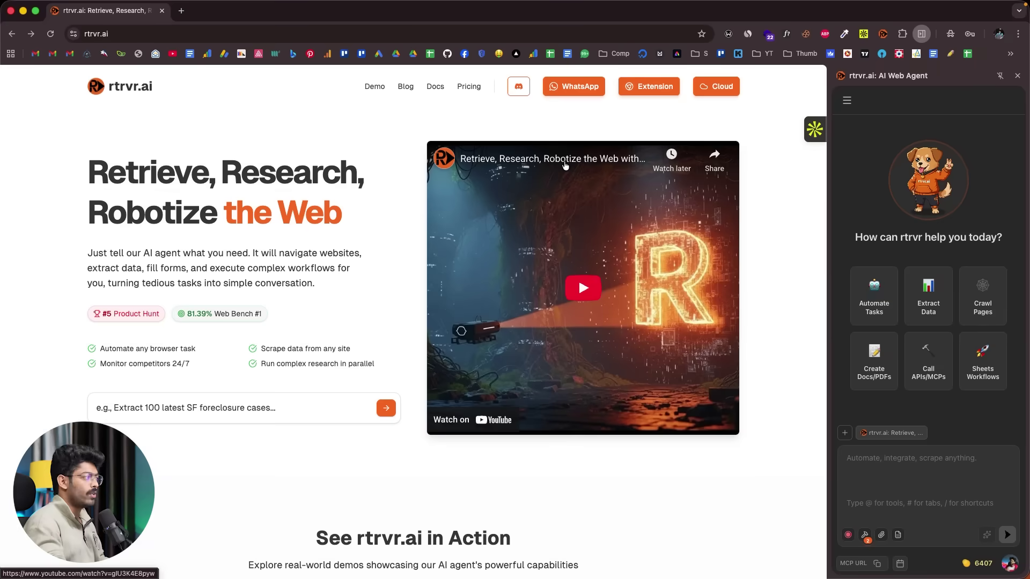
{"action": "left_click", "coordinate": [584, 87]}
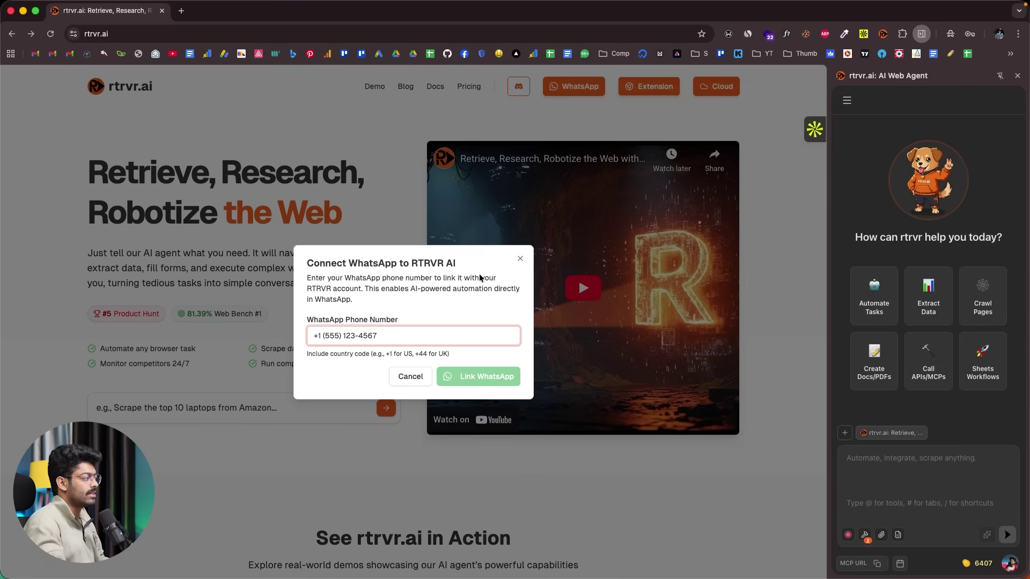
{"action": "left_click", "coordinate": [521, 259]}
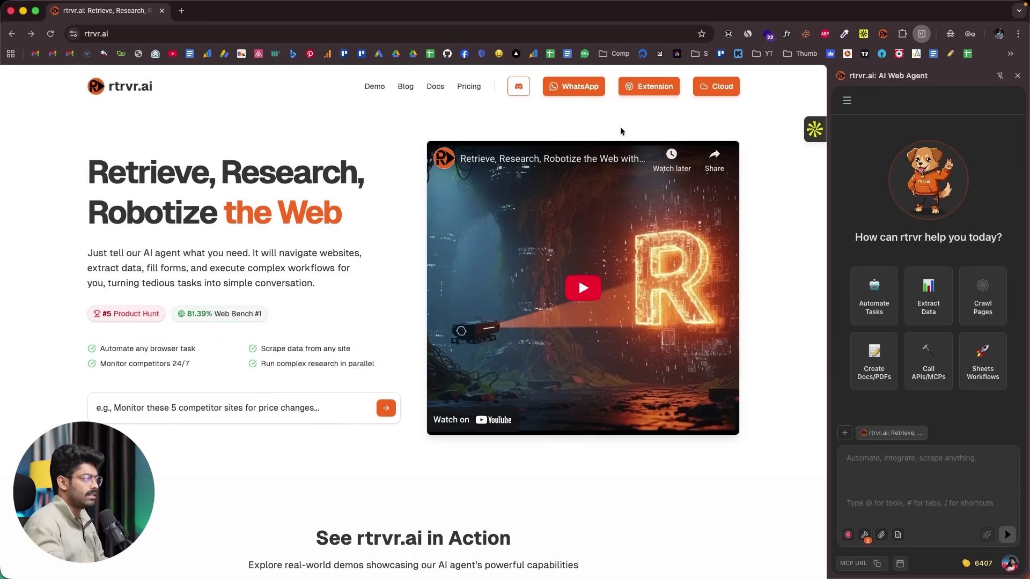
{"action": "left_click", "coordinate": [720, 85]}
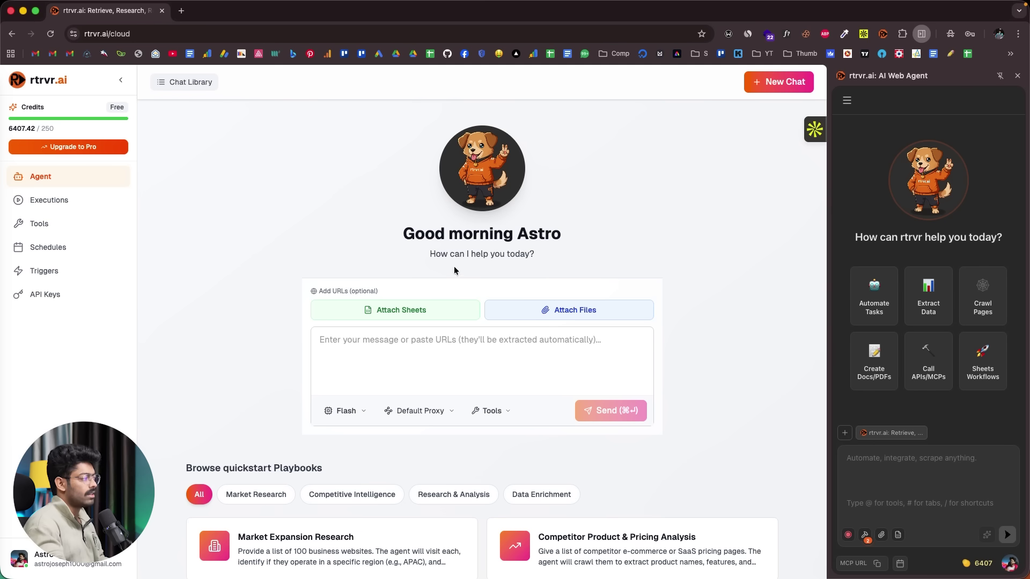
{"action": "left_click", "coordinate": [405, 352]}
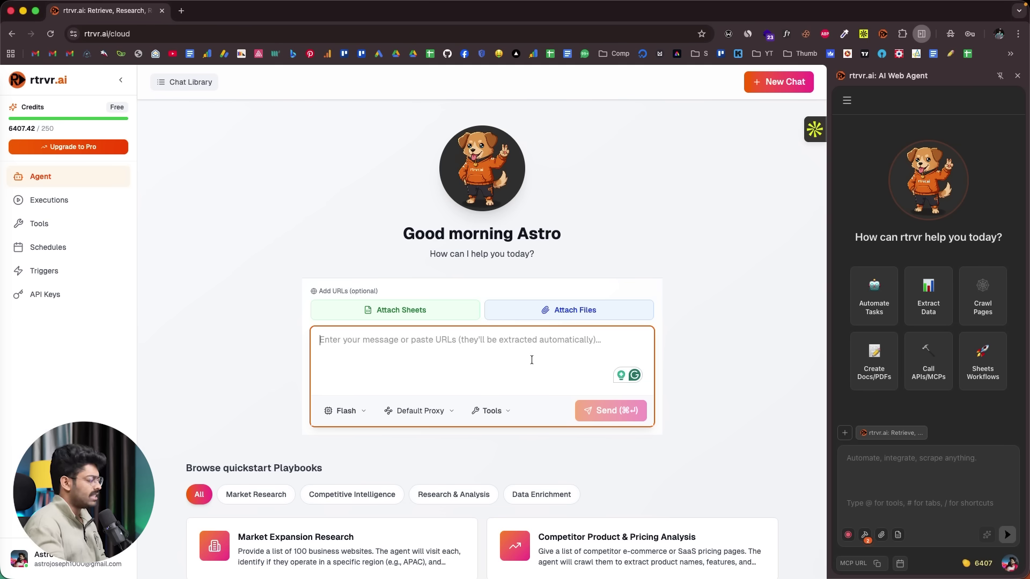
Paste and edit the Summer 2025 YC extraction prompt, keep the Flash model, review proxy and tools, and send
{"action": "type", "text": "Go to  and filter for summer 2025 batch and keep scrolling till all companies are loaded. Then extract two sheets for each company listed: the name, location, tabline, industries, and URL."}
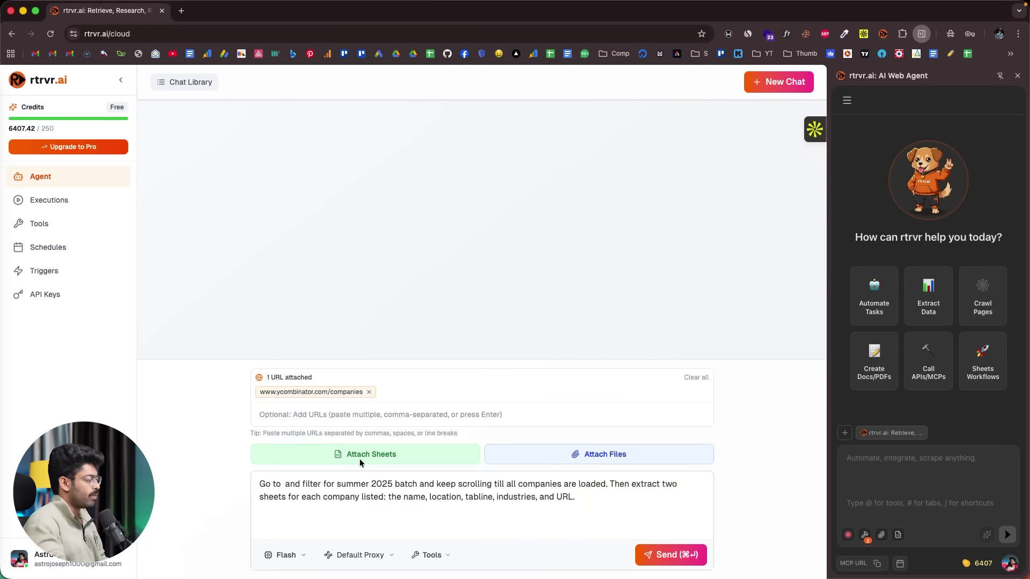
{"action": "left_click", "coordinate": [347, 527]}
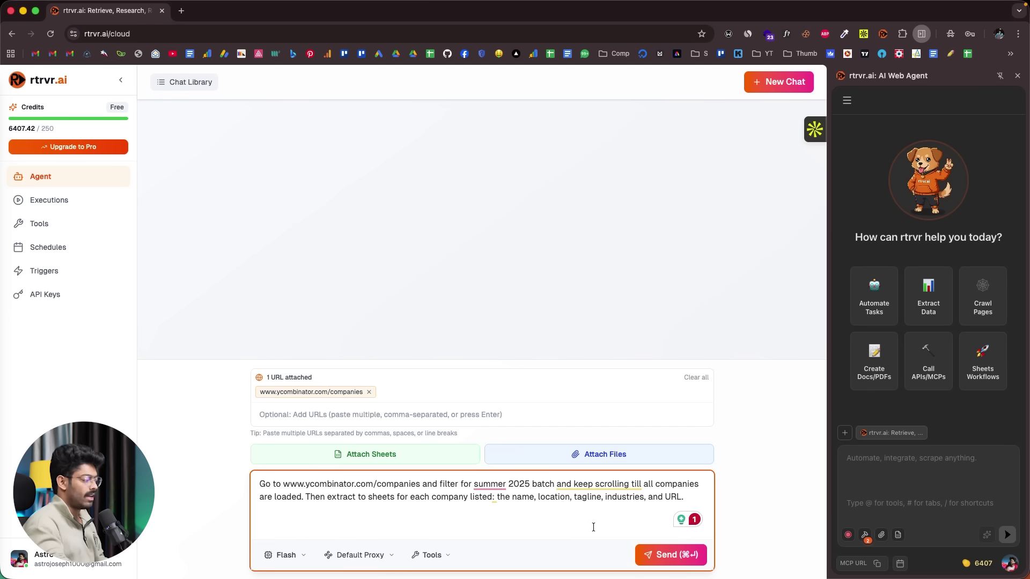
{"action": "left_click", "coordinate": [298, 556]}
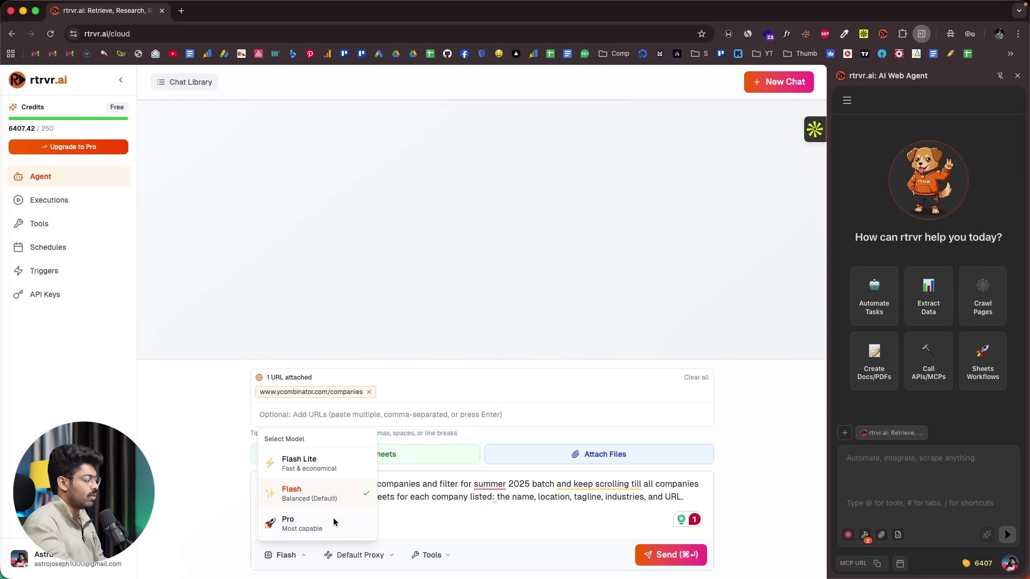
{"action": "left_click", "coordinate": [304, 491]}
{"action": "left_click", "coordinate": [367, 556]}
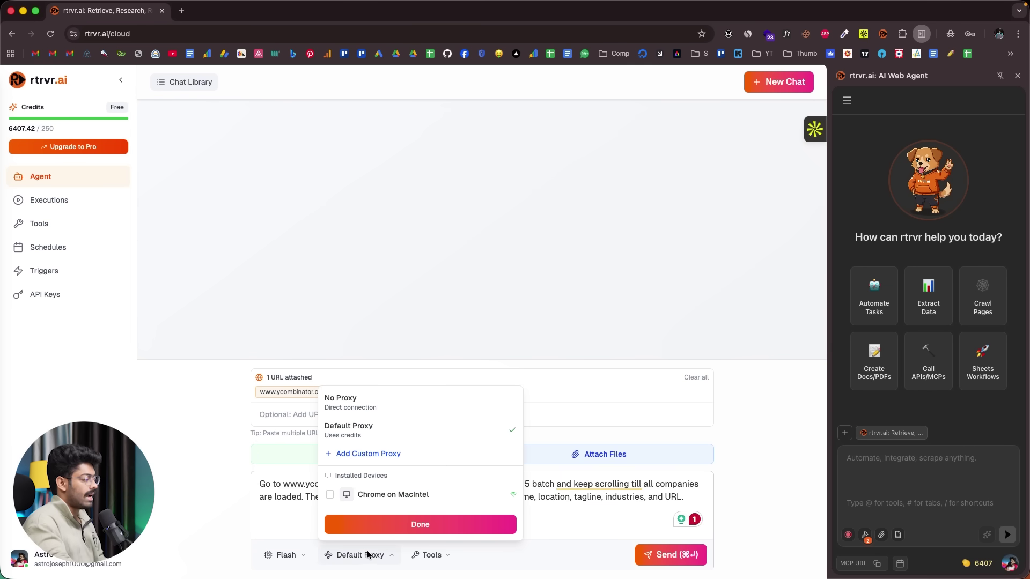
{"action": "left_click", "coordinate": [368, 558]}
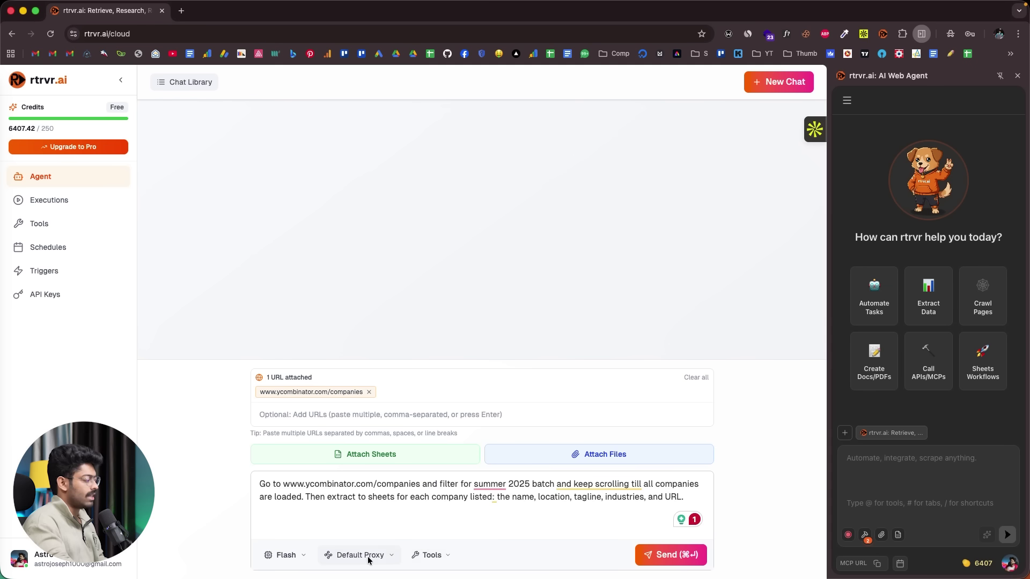
{"action": "left_click", "coordinate": [441, 556]}
{"action": "left_click", "coordinate": [354, 503]}
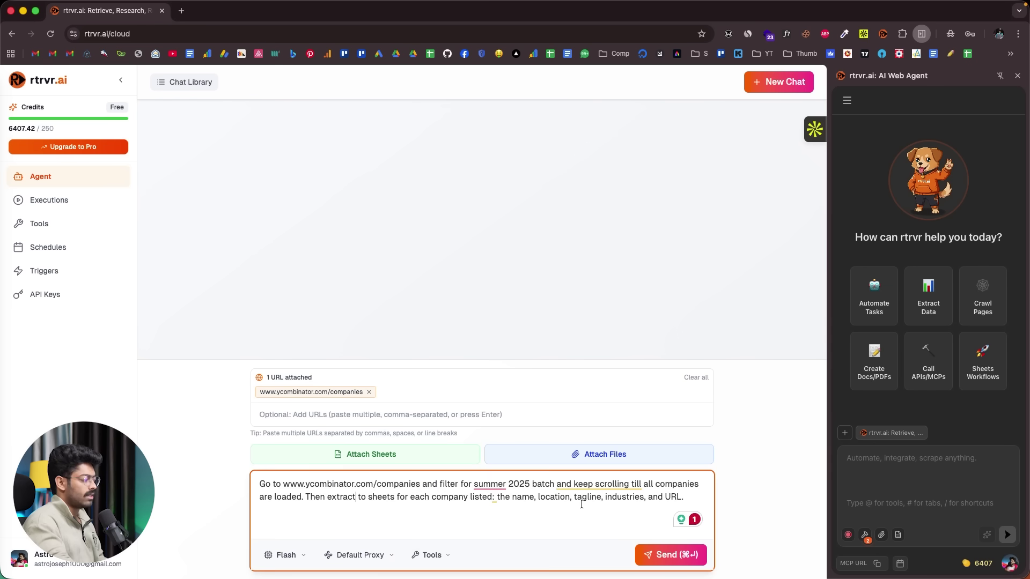
{"action": "left_click", "coordinate": [658, 548]}
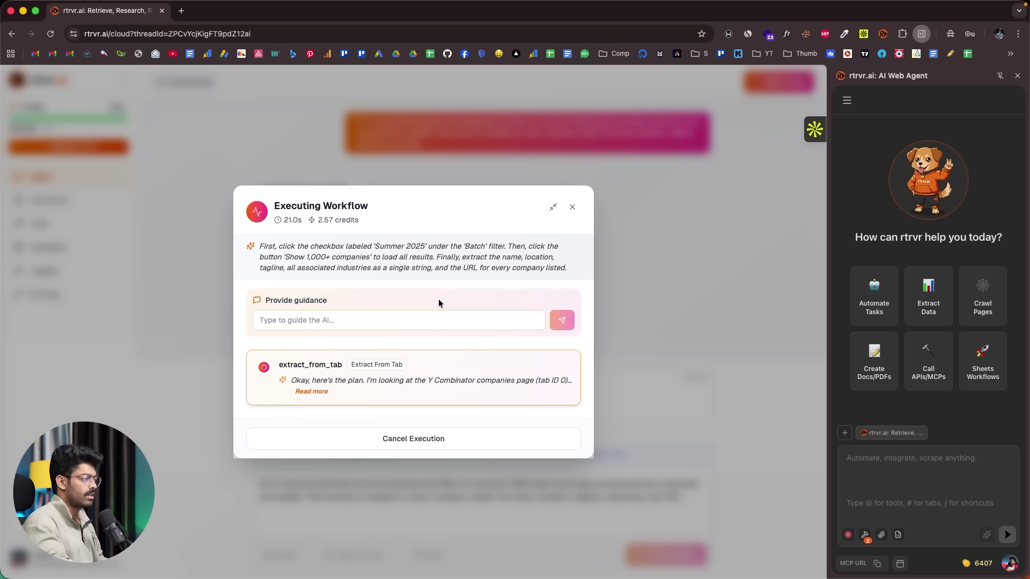
Let the workflow finish building the 'Summer 2025' YC company sheet, then focus the side agent's input
{"action": "left_click", "coordinate": [898, 469]}
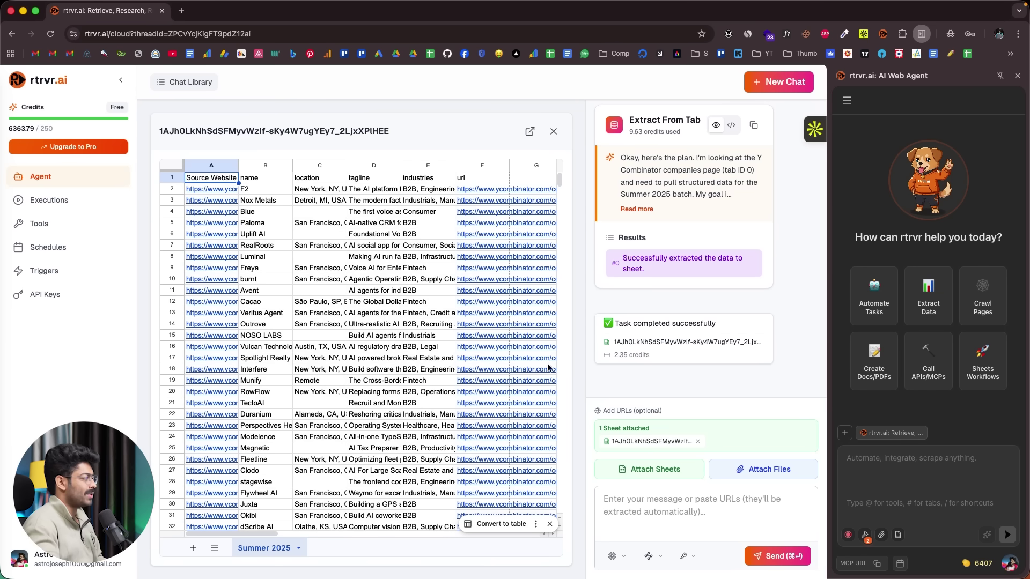
Scroll across the extracted 'Summer 2025' company rows and open the sheet in a new tab
{"action": "mouse_move", "coordinate": [409, 334]}
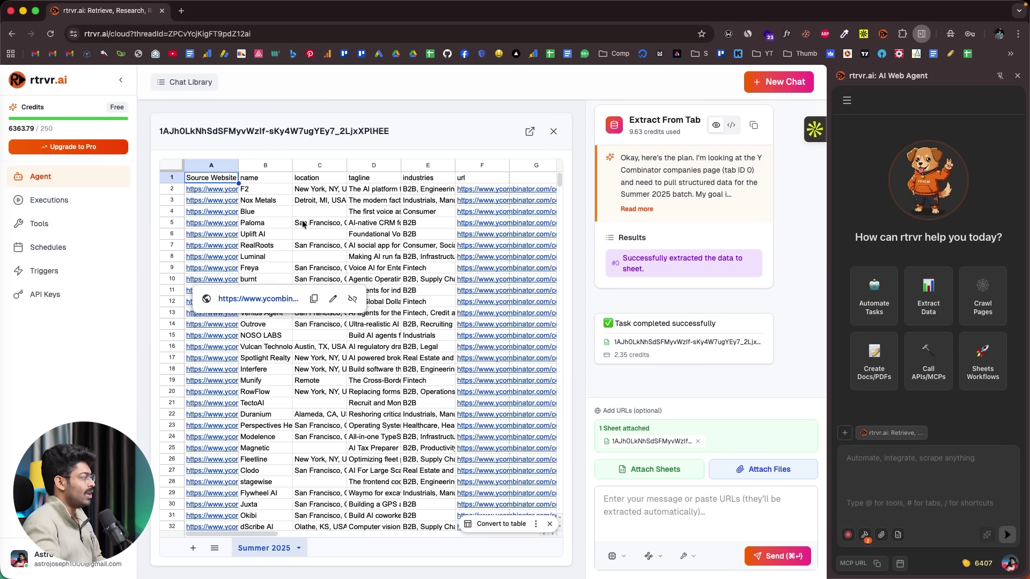
{"action": "scroll", "coordinate": [479, 276], "scroll_direction": "right", "scroll_amount": 5}
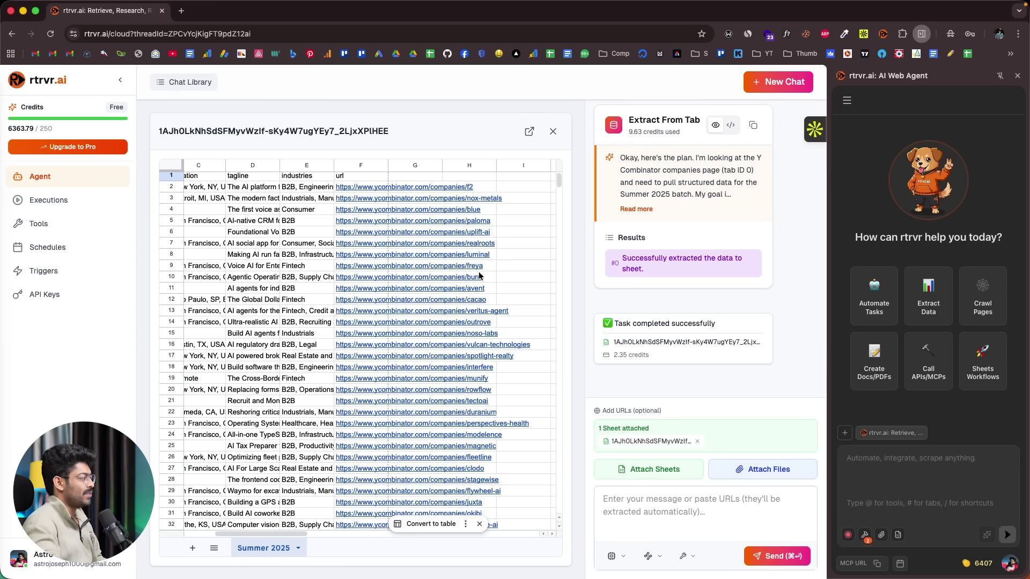
{"action": "scroll", "coordinate": [479, 276], "scroll_direction": "left", "scroll_amount": 10}
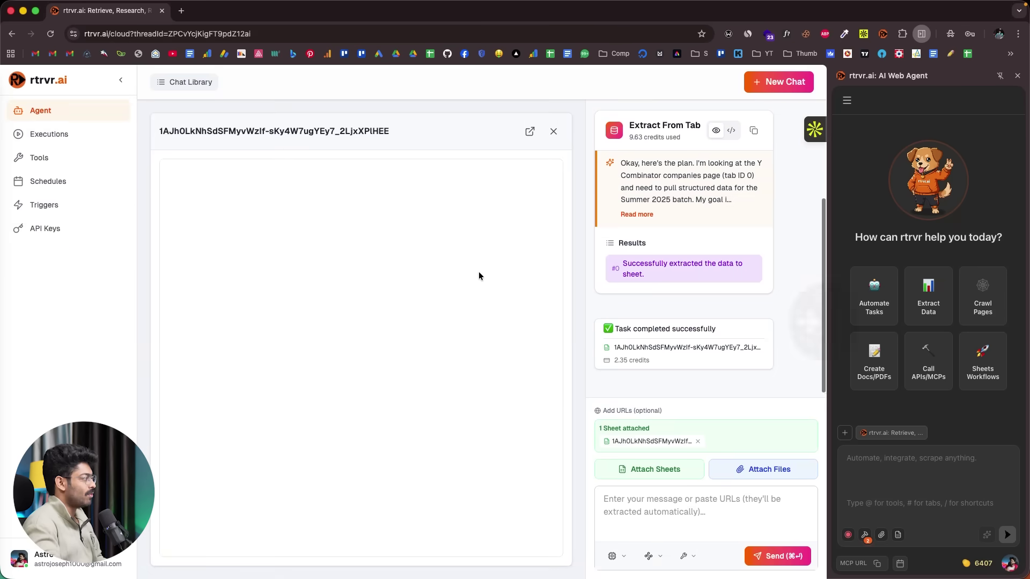
{"action": "scroll", "coordinate": [357, 268], "scroll_direction": "down", "scroll_amount": 2}
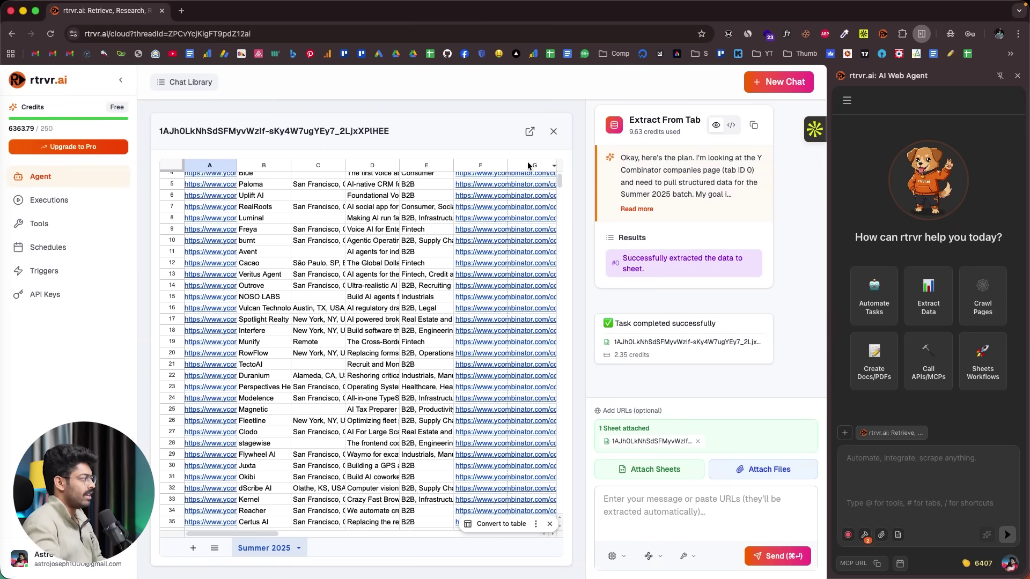
{"action": "left_click", "coordinate": [531, 132]}
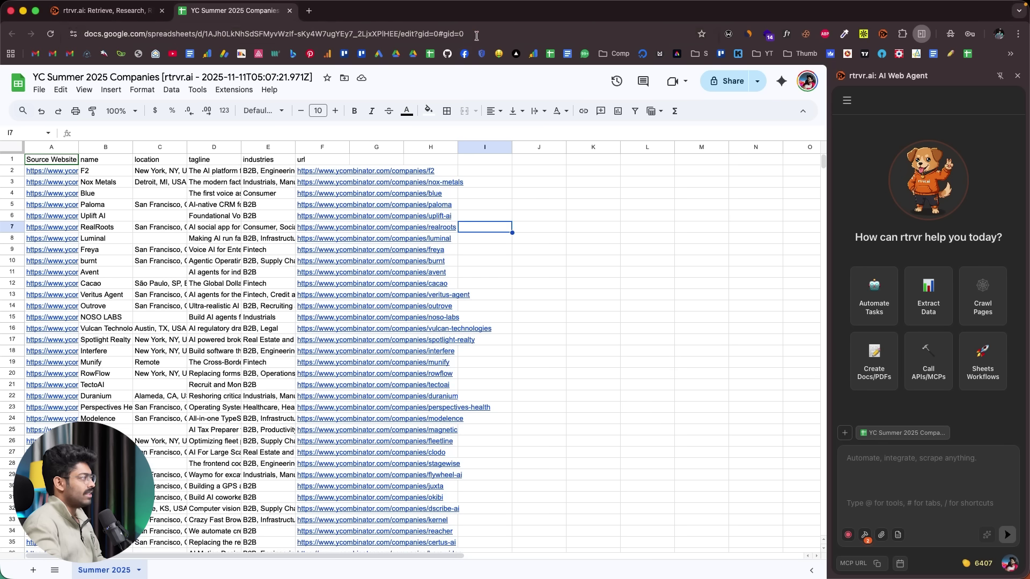
{"action": "left_click", "coordinate": [473, 33]}
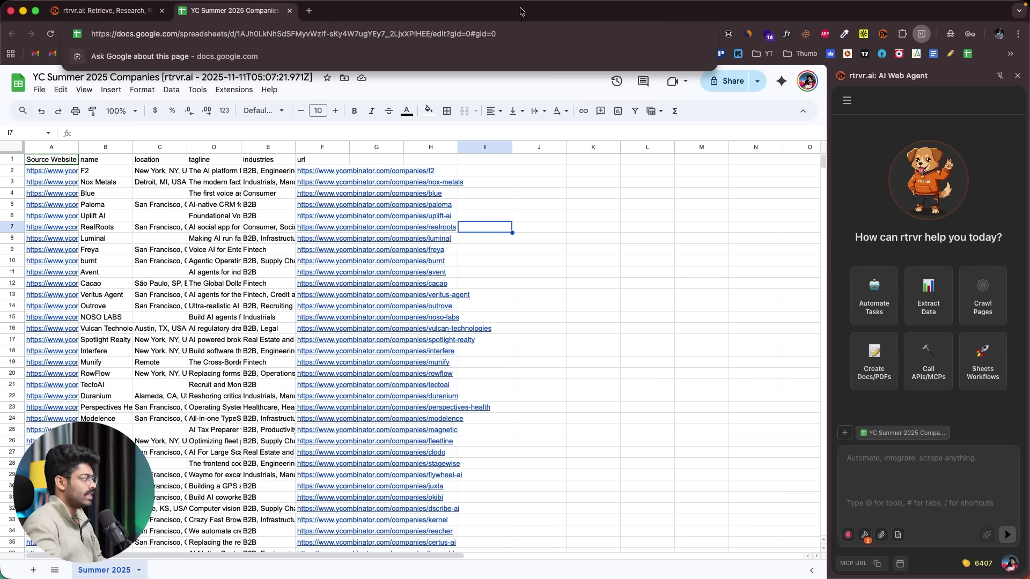
{"action": "left_click", "coordinate": [497, 230]}
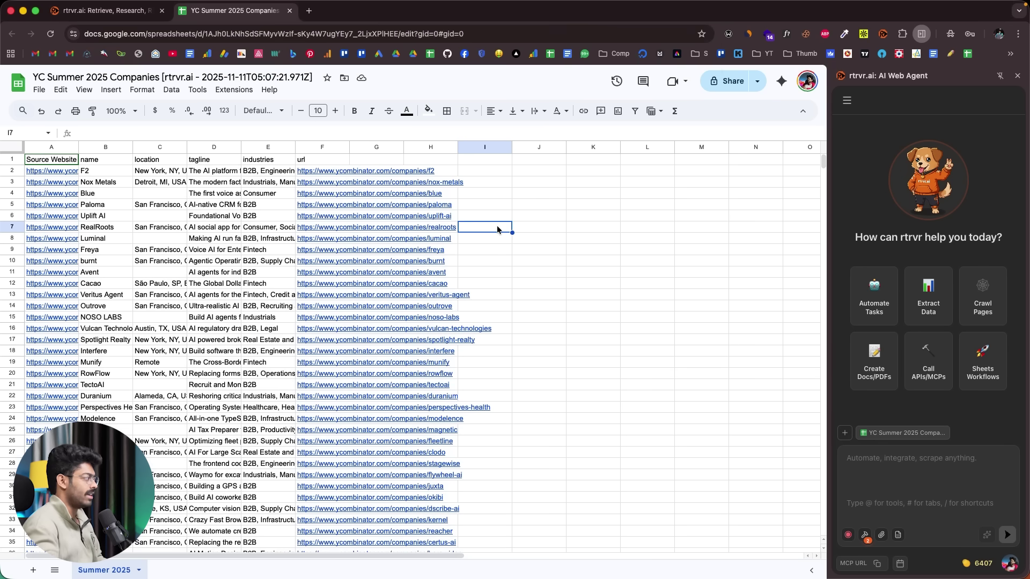
{"action": "scroll", "coordinate": [227, 276], "scroll_direction": "down", "scroll_amount": 10}
{"action": "scroll", "coordinate": [228, 276], "scroll_direction": "up", "scroll_amount": 10}
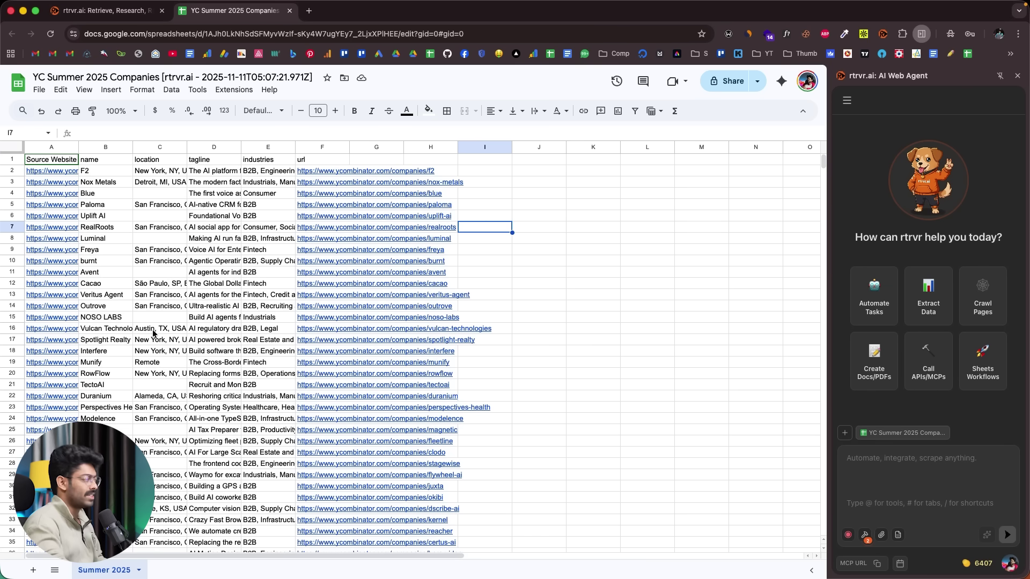
Return to the rtrvr.ai tab and start a fresh, empty New Chat
{"action": "left_click", "coordinate": [102, 11]}
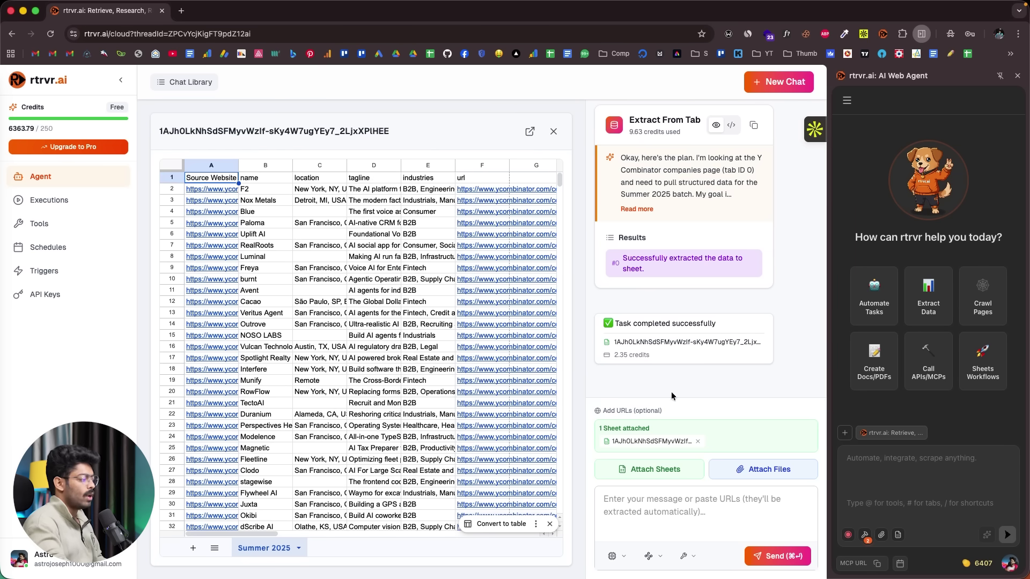
{"action": "left_click", "coordinate": [674, 512]}
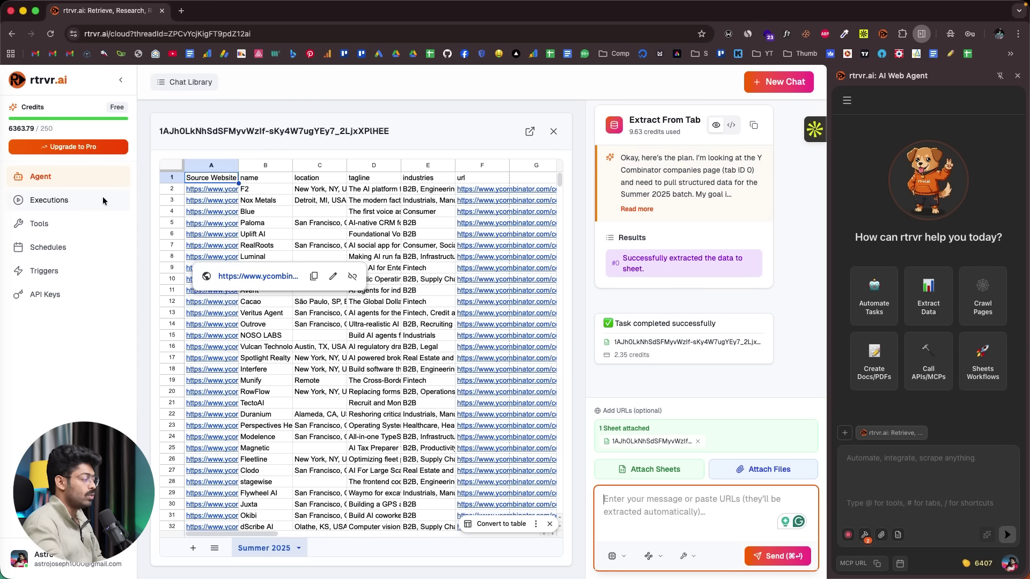
{"action": "left_click", "coordinate": [769, 82]}
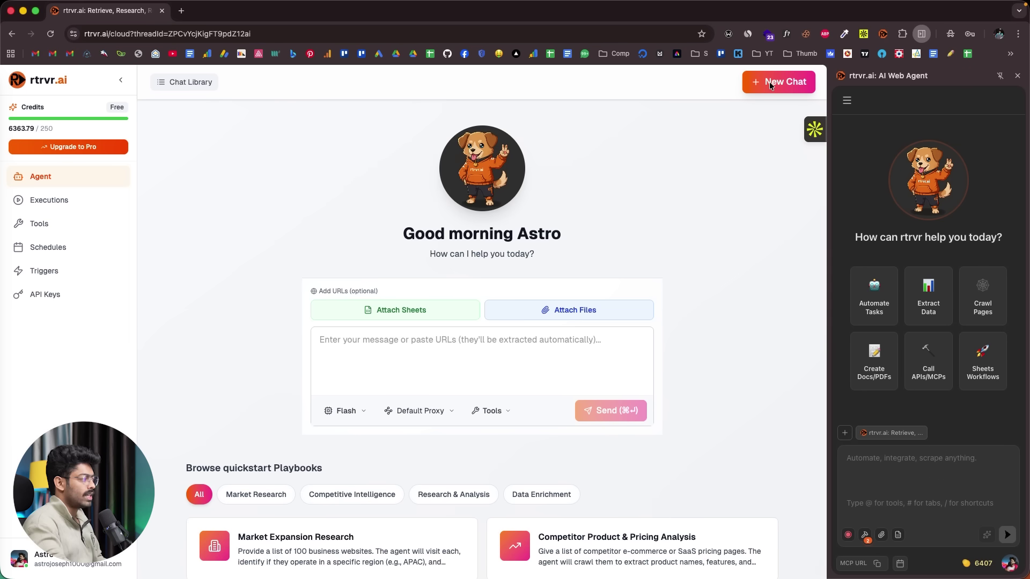
{"action": "left_click", "coordinate": [406, 362]}
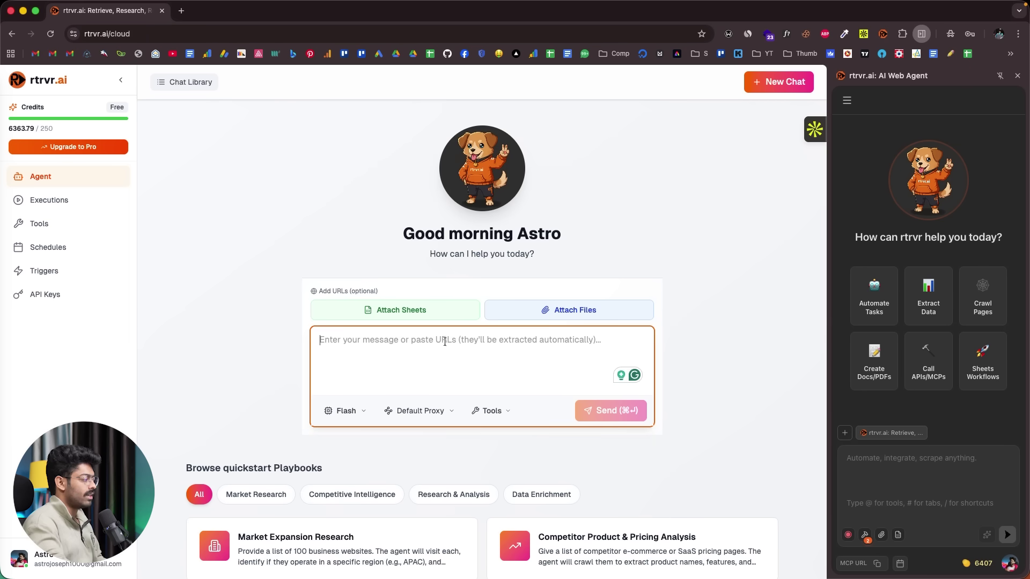
Browse the quickstart Playbooks, filtering to Market Research and then back to All
{"action": "scroll", "coordinate": [220, 370], "scroll_direction": "down", "scroll_amount": 5}
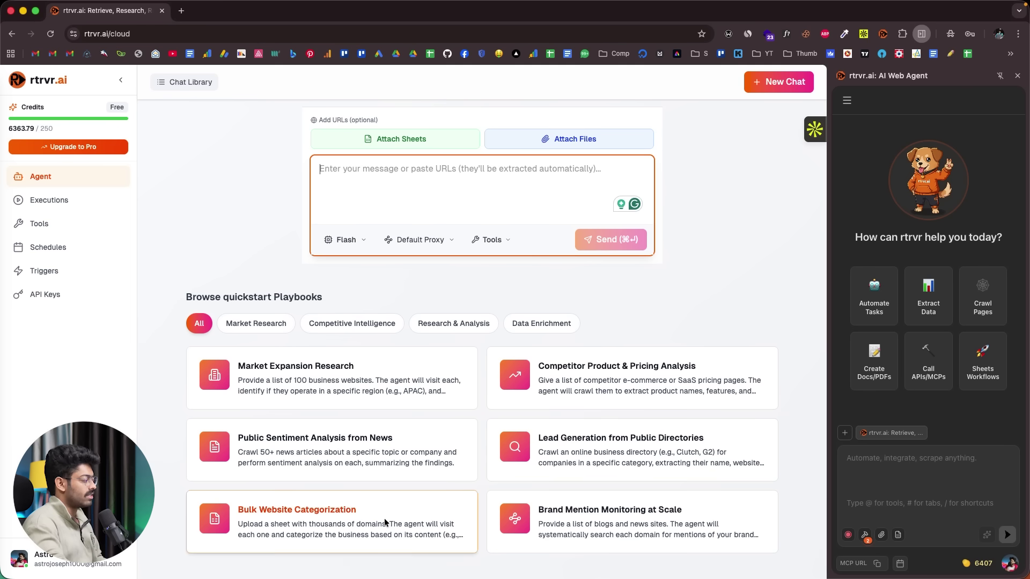
{"action": "scroll", "coordinate": [337, 438], "scroll_direction": "up", "scroll_amount": 3}
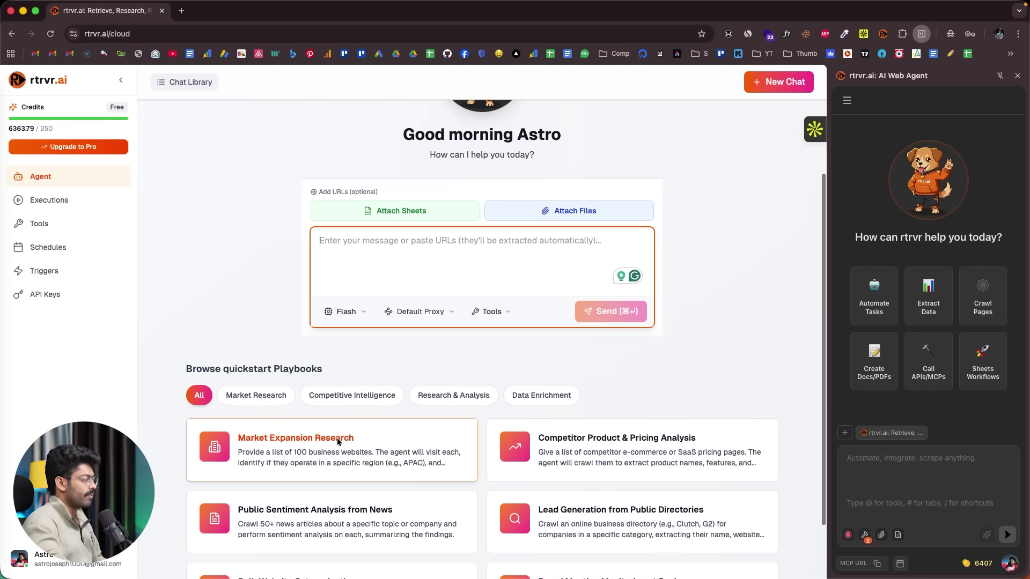
{"action": "left_click", "coordinate": [268, 400]}
{"action": "left_click", "coordinate": [199, 467]}
{"action": "left_click", "coordinate": [421, 336]}
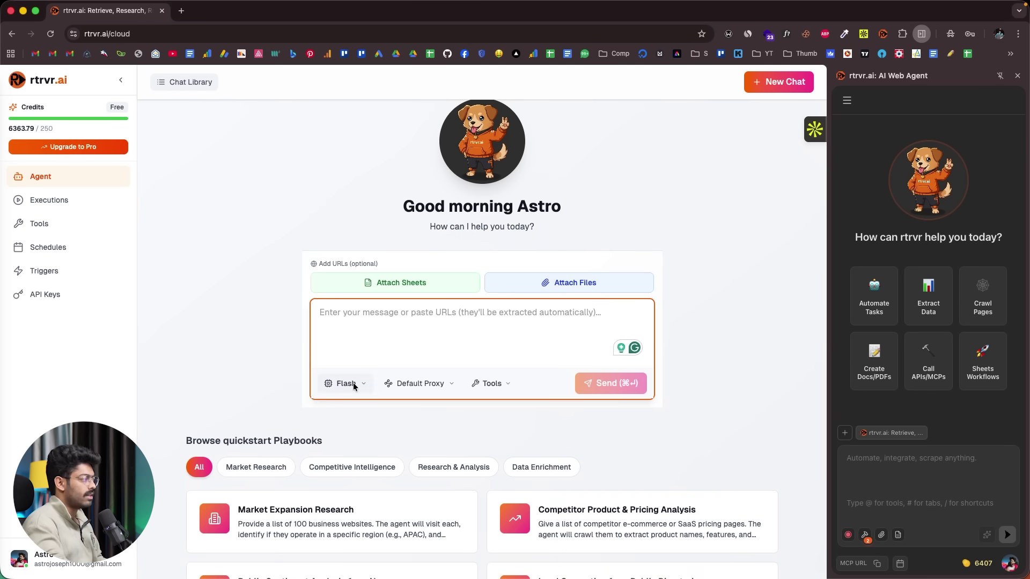
{"action": "scroll", "coordinate": [354, 382], "scroll_direction": "up", "scroll_amount": 1}
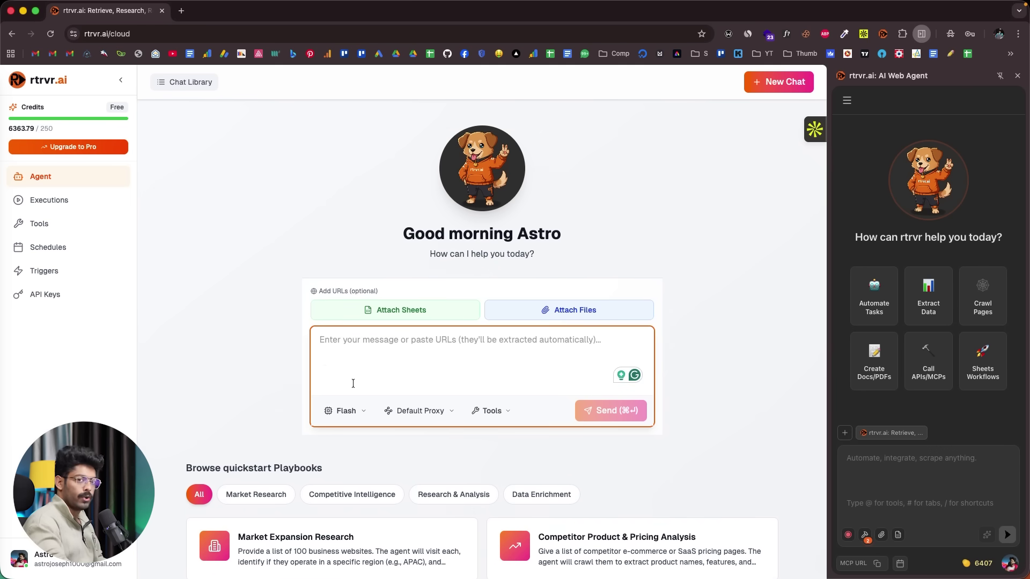
{"action": "left_click", "coordinate": [199, 202]}
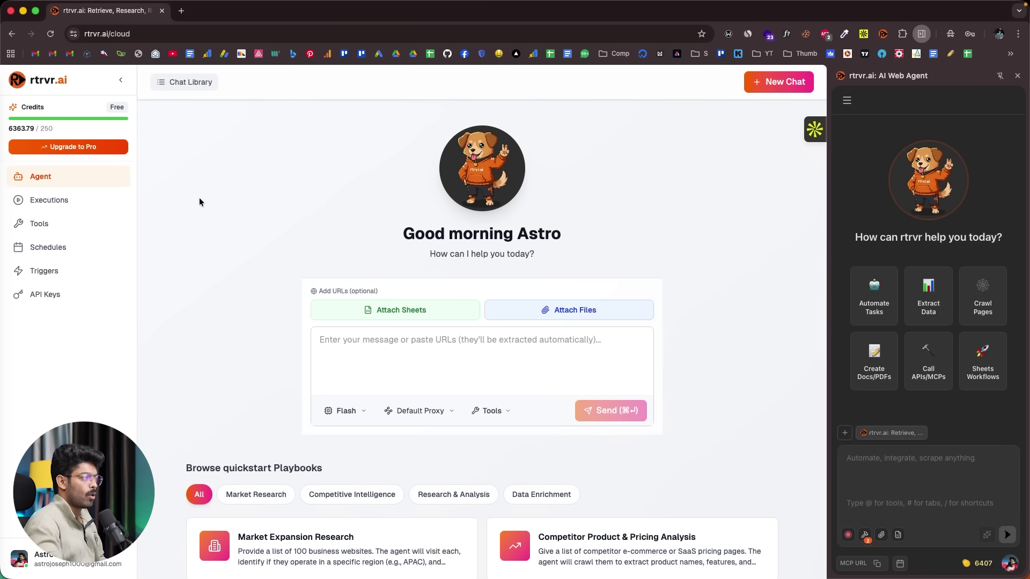
Go to linkedin.com and paste the AI-in-2026 post request into the rtrvr side panel
{"action": "left_click", "coordinate": [183, 34]}
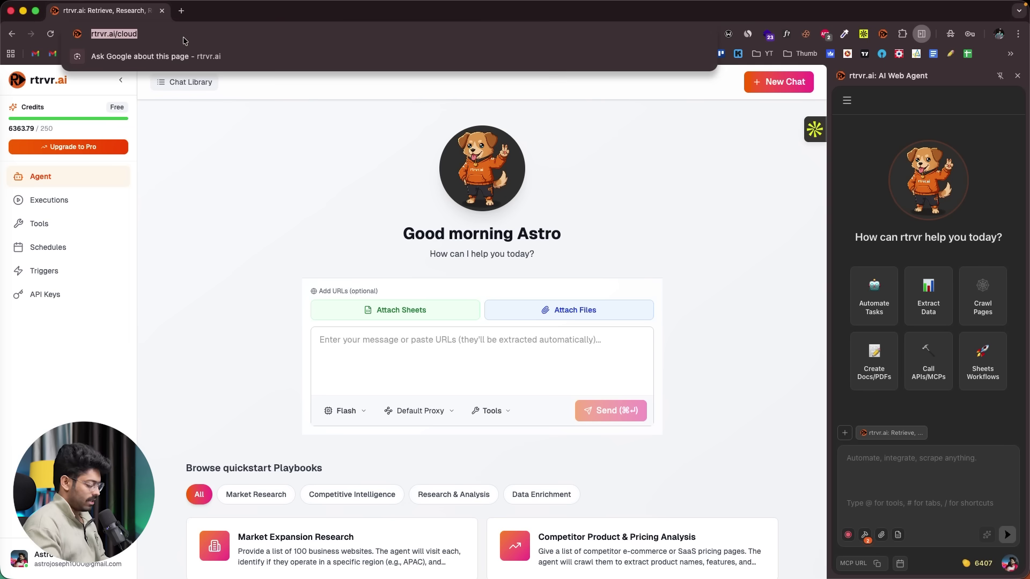
{"action": "type", "text": "link"}
{"action": "key", "text": "Return"}
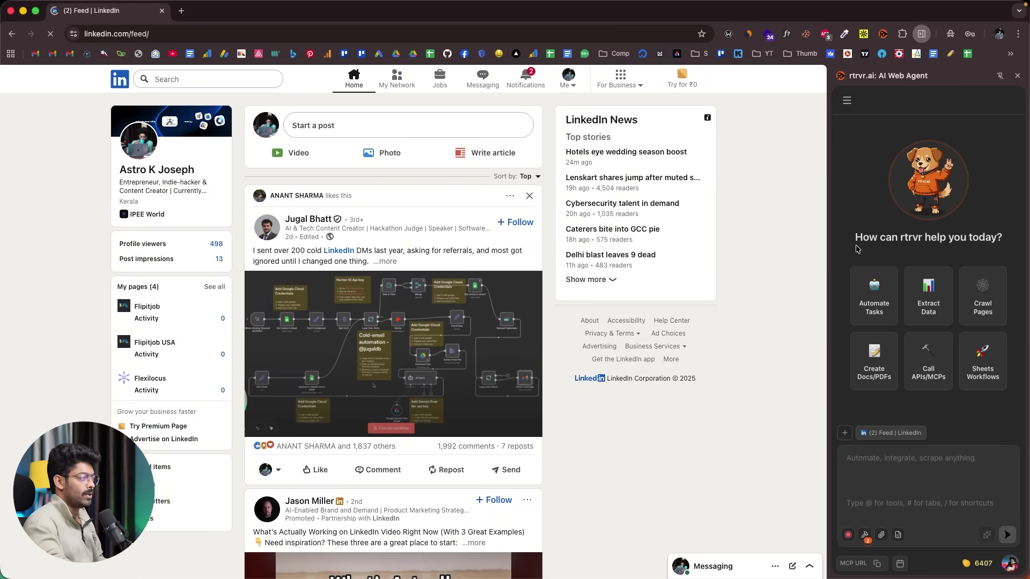
{"action": "left_click", "coordinate": [886, 469]}
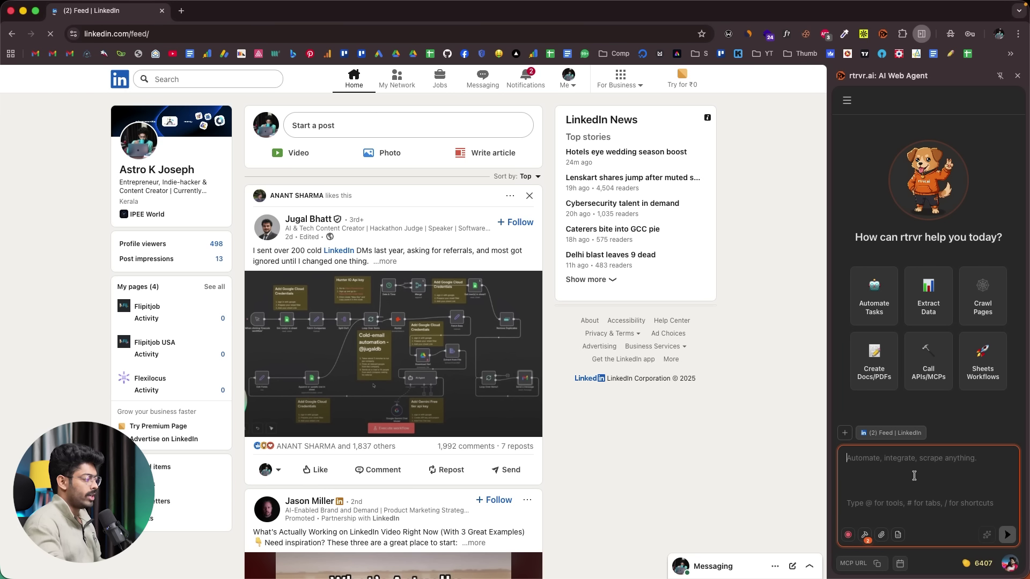
{"action": "type", "text": "Can you please go to my LinkedIn profile and post a post discussing about the future of AI in 2026?"}
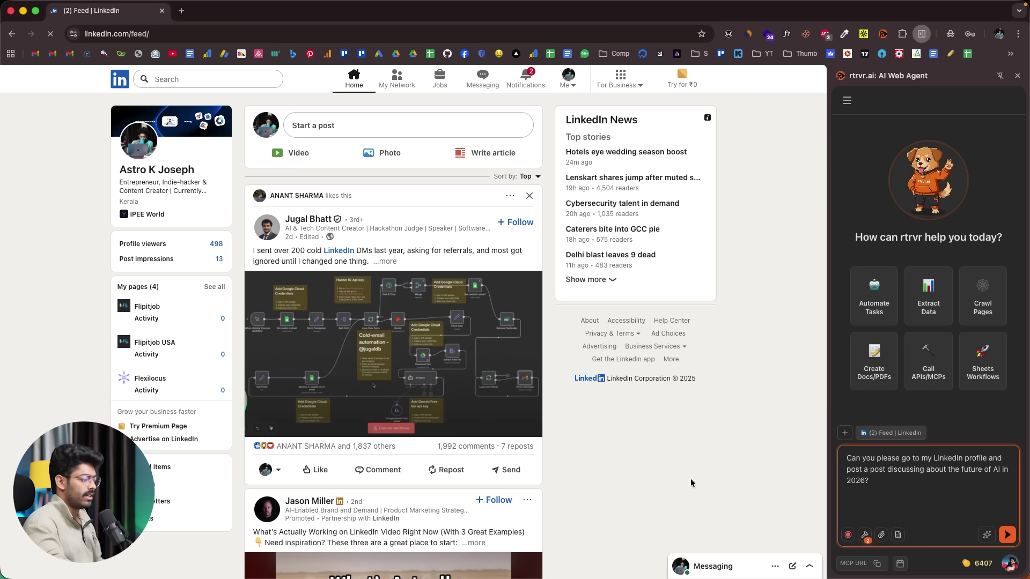
Send the request so the agent publishes the AI-in-2026 LinkedIn post, then highlight the post's text
{"action": "left_click", "coordinate": [1007, 535]}
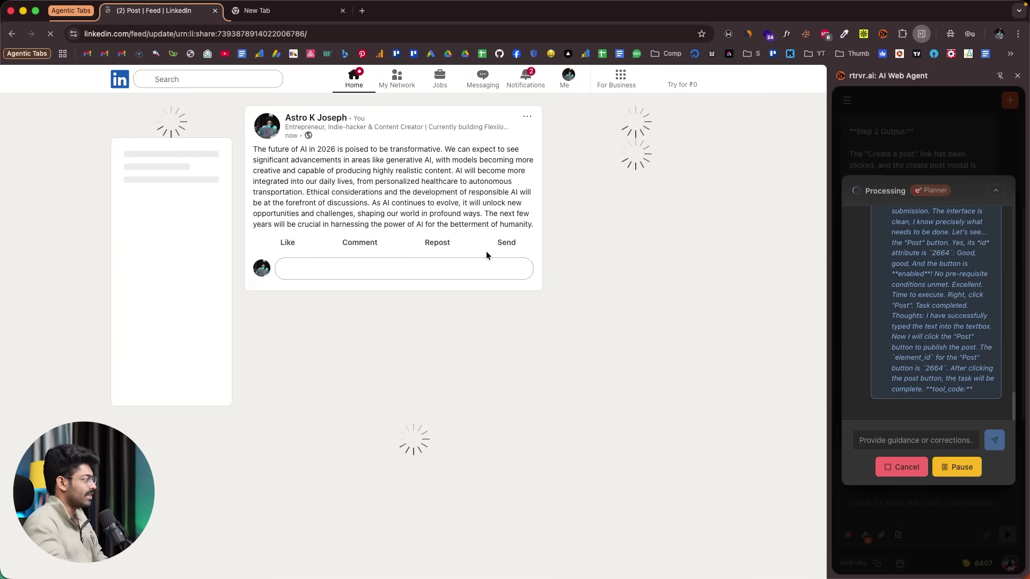
{"action": "left_click_drag", "start_coordinate": [254, 150], "coordinate": [507, 204]}
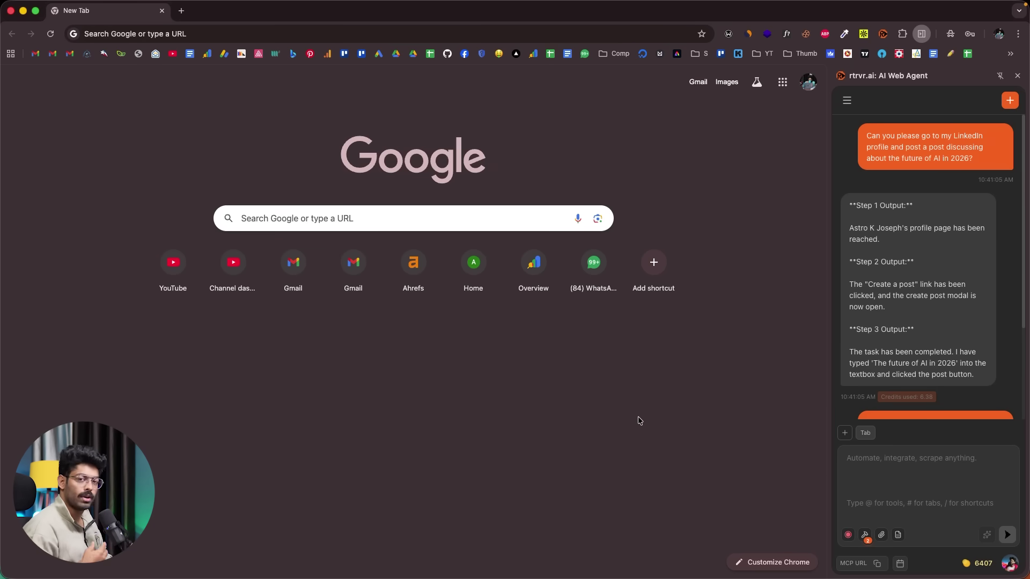
Start a new rtrvr.ai agent chat and copy the agent's MCP URL
{"action": "left_click", "coordinate": [1009, 100]}
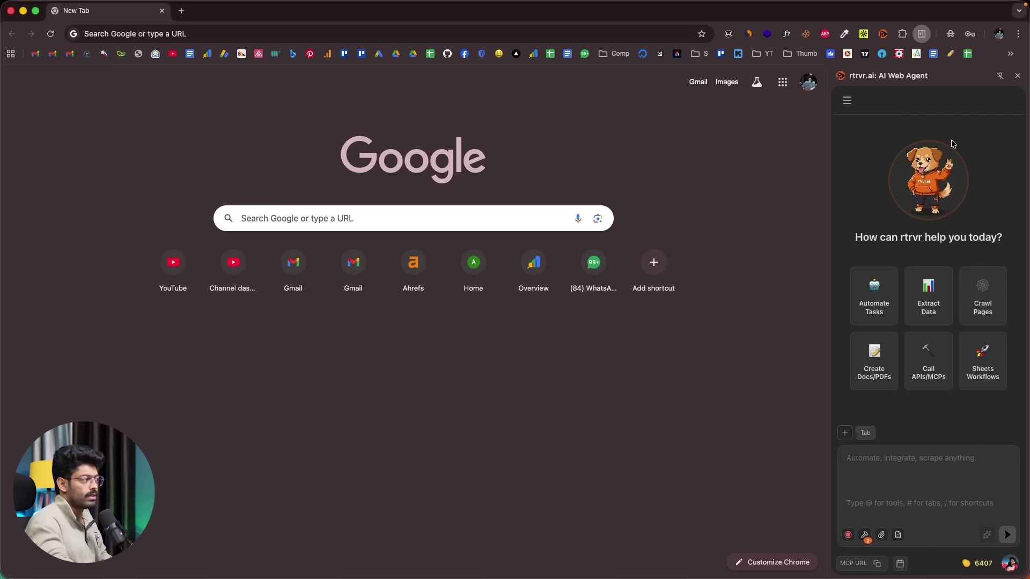
{"action": "left_click", "coordinate": [877, 564]}
{"action": "left_click", "coordinate": [879, 568]}
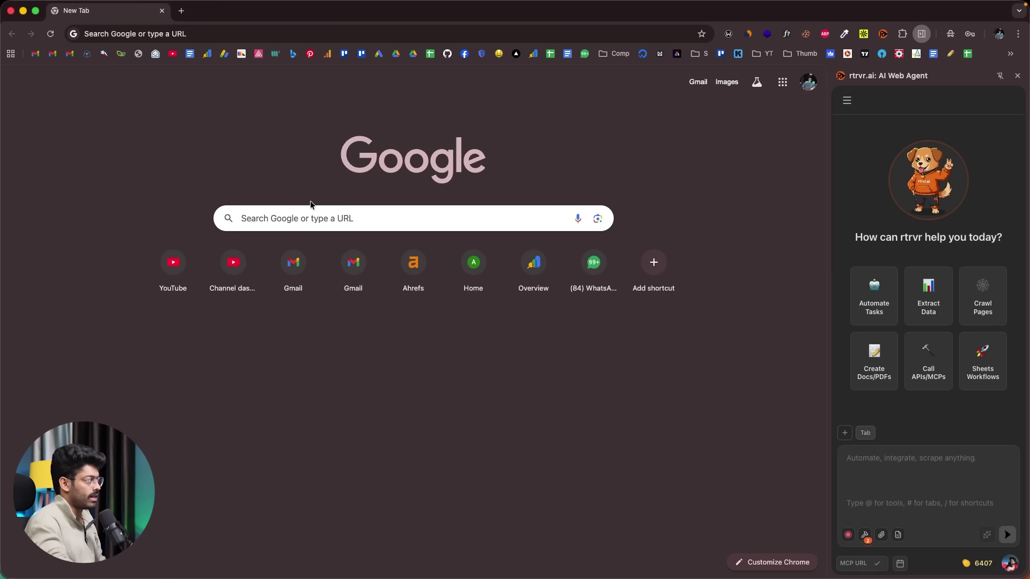
Go to claude.ai in the browser's address bar
{"action": "left_click", "coordinate": [262, 40]}
{"action": "type", "text": "cl"}
{"action": "key", "text": "Return"}
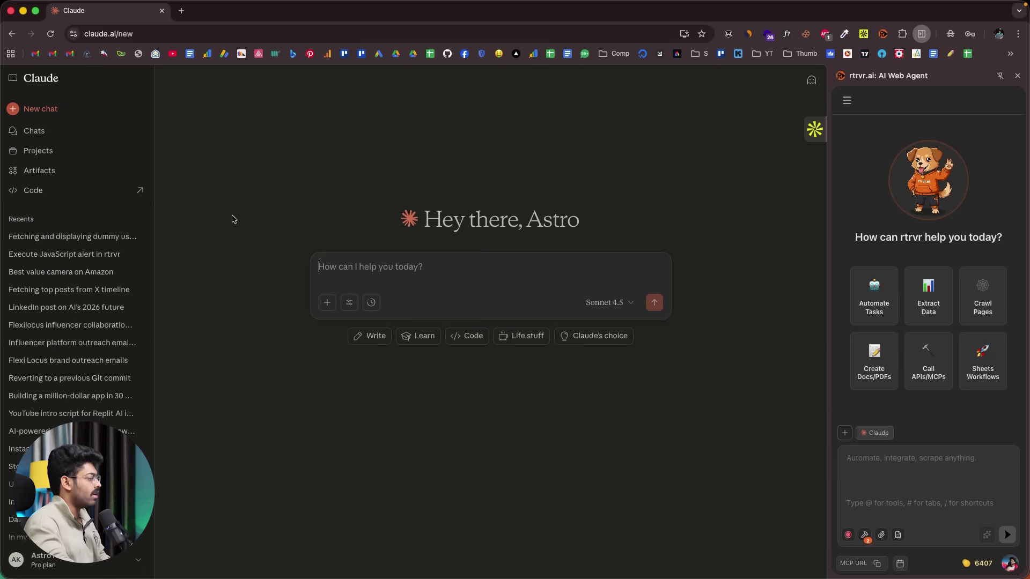
Start a custom connector in Claude with the pasted rtrvr MCP URL, then cancel it
{"action": "left_click", "coordinate": [350, 302]}
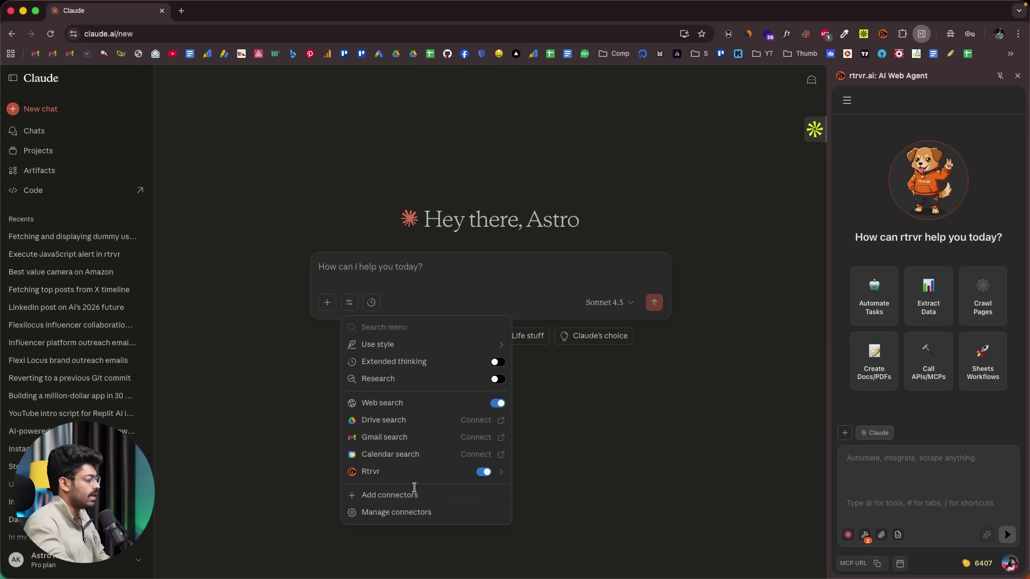
{"action": "left_click", "coordinate": [395, 495]}
{"action": "key", "text": "Escape"}
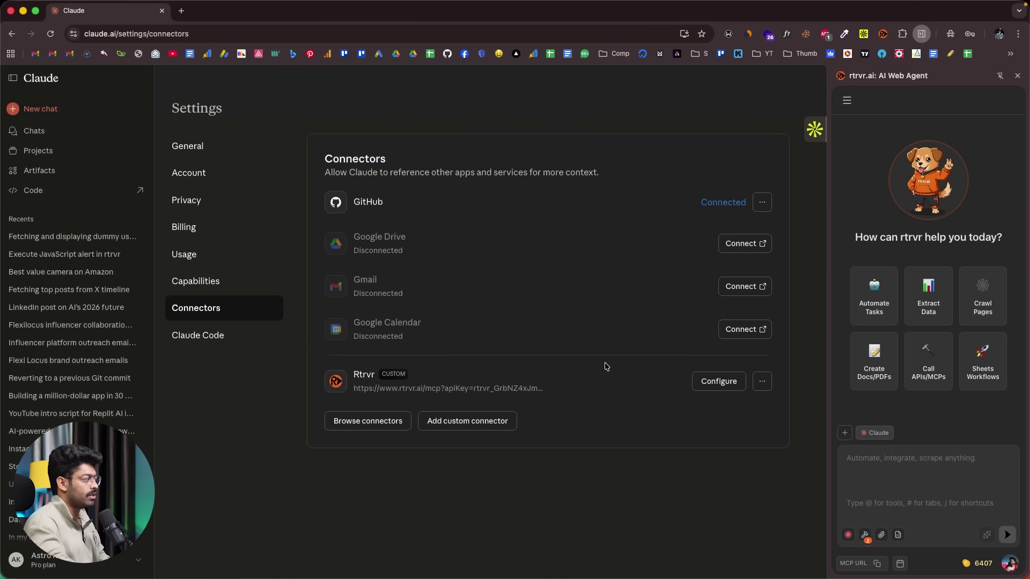
{"action": "left_click", "coordinate": [459, 422]}
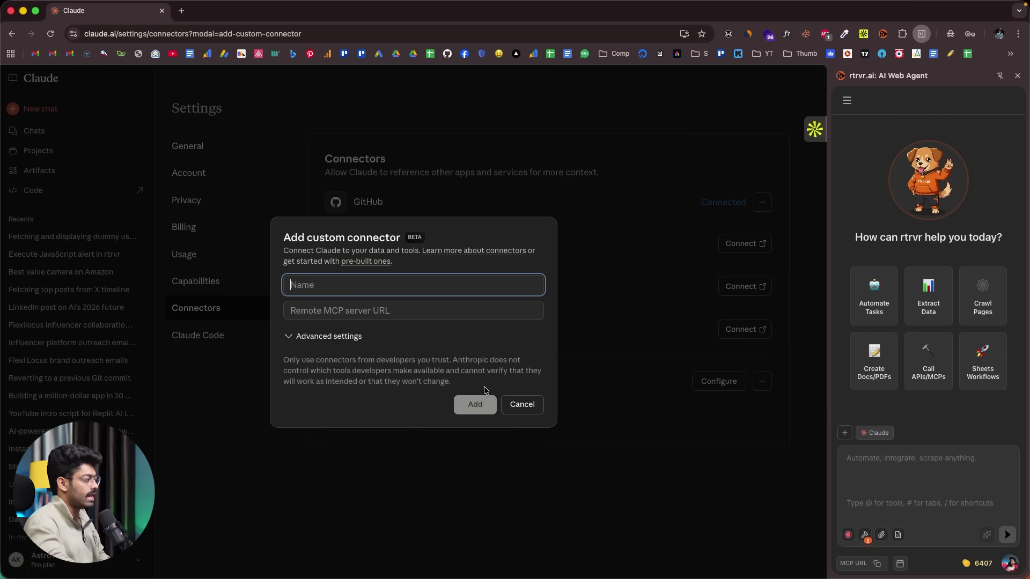
{"action": "left_click", "coordinate": [445, 312]}
{"action": "key", "text": "super+v"}
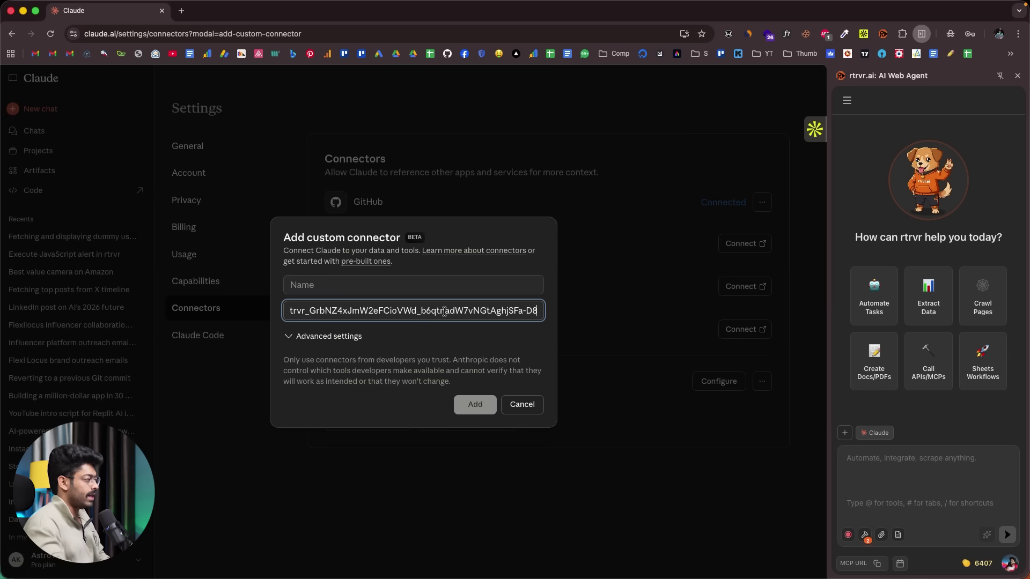
{"action": "left_click", "coordinate": [522, 405]}
Copy the existing Rtrvr connector's server URL, then open a new chat with the sidebar collapsed
{"action": "triple_click", "coordinate": [364, 374]}
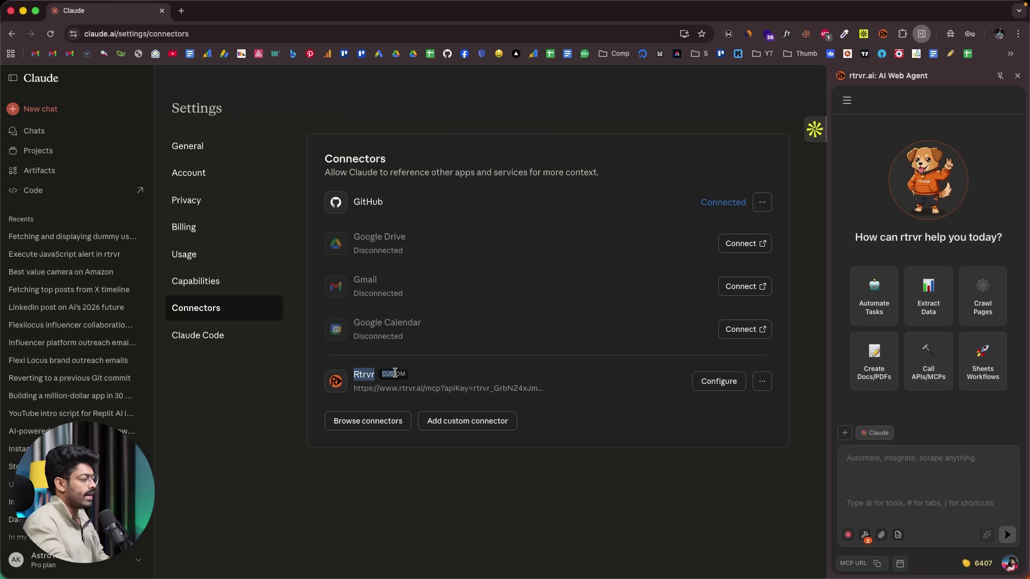
{"action": "left_click", "coordinate": [476, 389]}
{"action": "left_click", "coordinate": [768, 380]}
{"action": "left_click", "coordinate": [622, 389]}
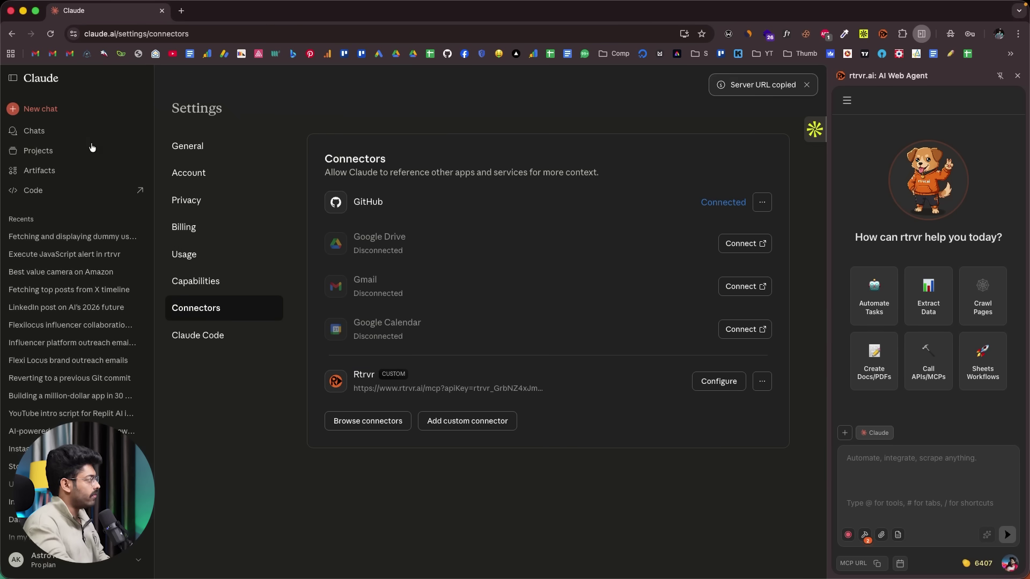
{"action": "left_click", "coordinate": [54, 110]}
{"action": "left_click", "coordinate": [13, 78]}
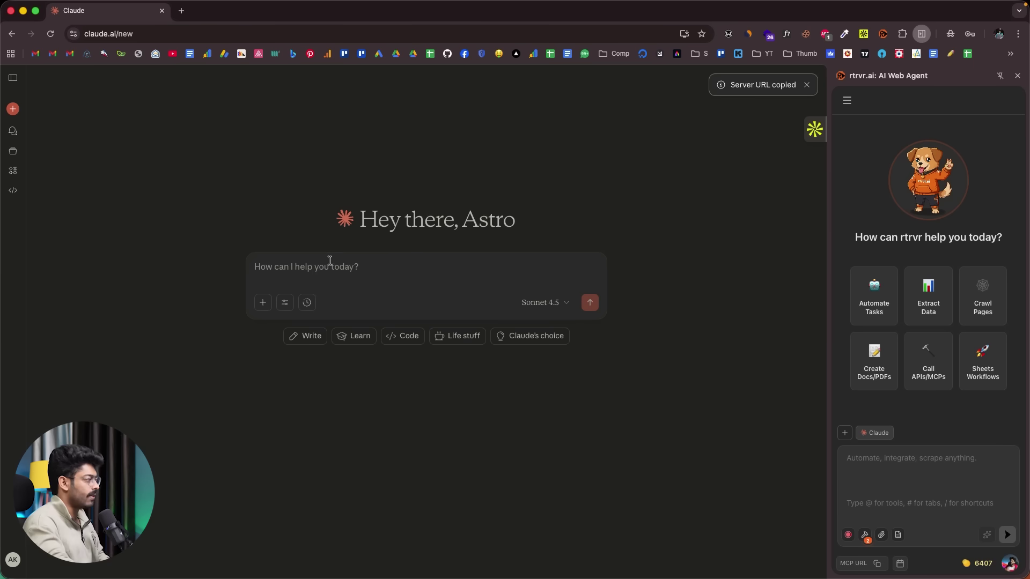